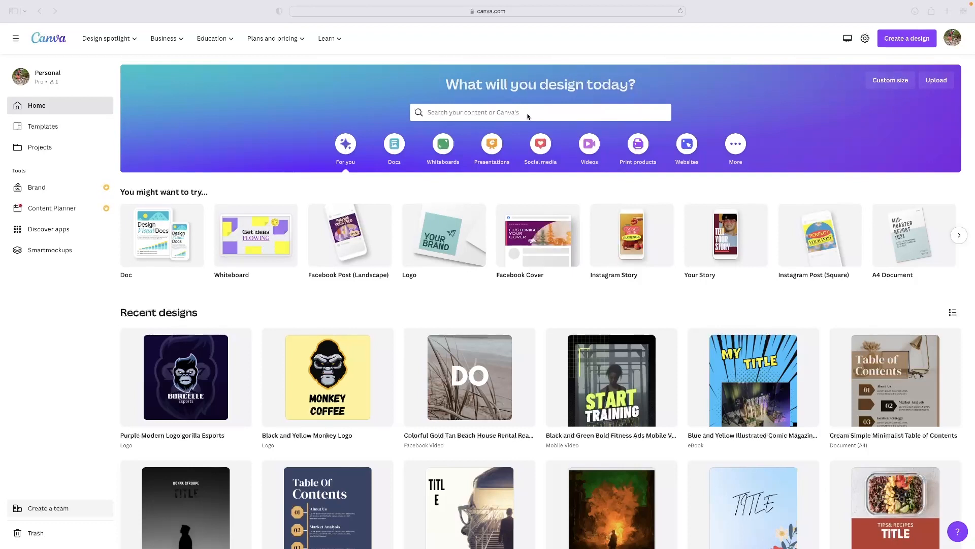
Step: Search the template library for logo templates using the recent "logo" search
{"action": "left_click", "coordinate": [527, 113]}
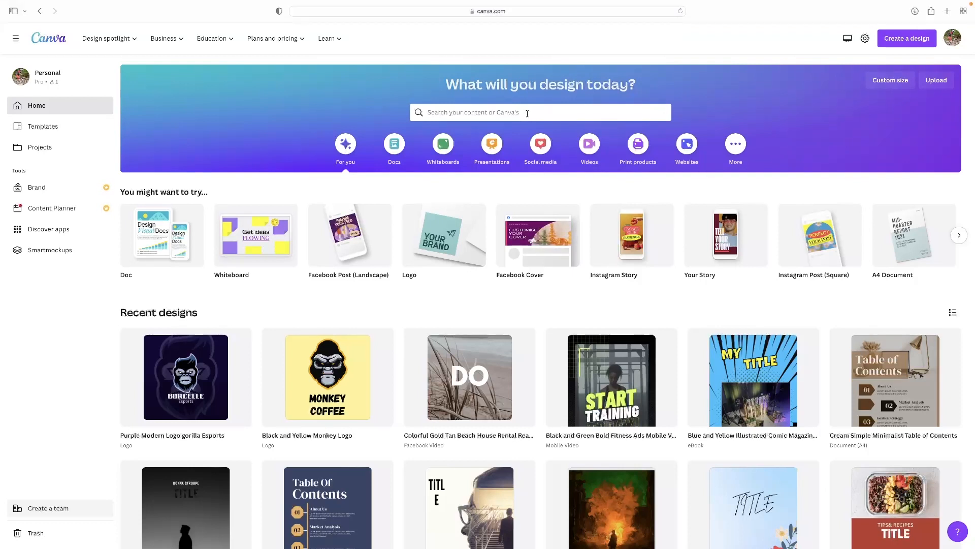
{"action": "left_click", "coordinate": [528, 113]}
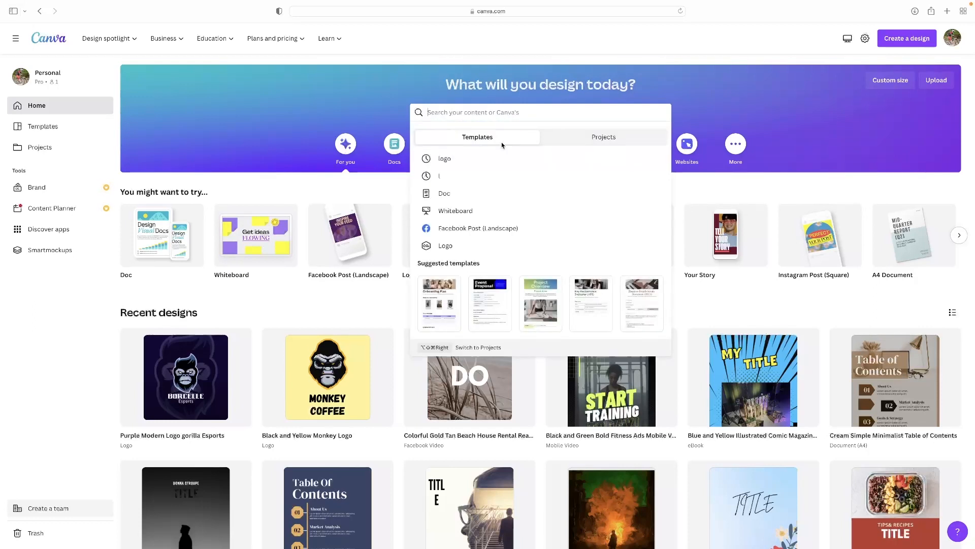
{"action": "scroll", "coordinate": [474, 148], "scroll_direction": "down", "scroll_amount": 1}
{"action": "left_click", "coordinate": [474, 148]}
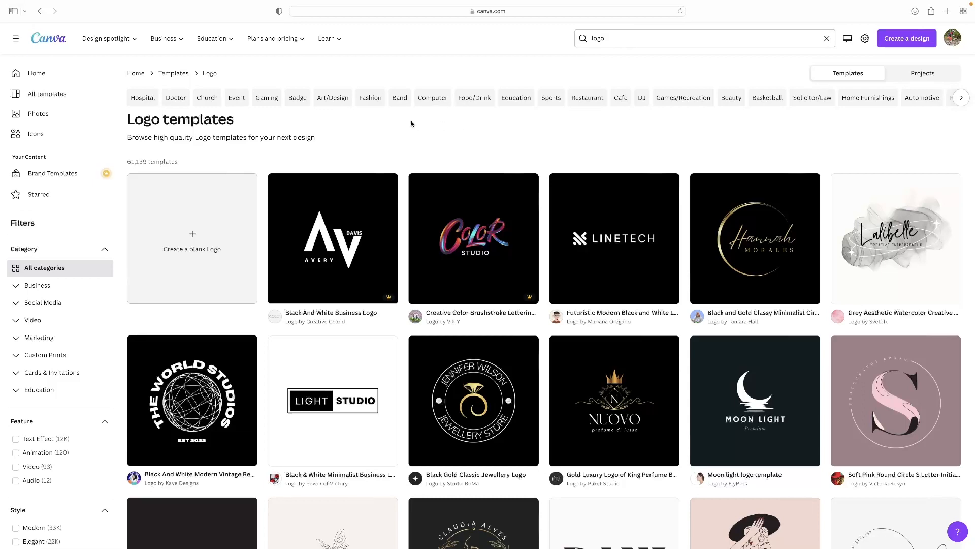
Step: Browse the logo templates and open the Beige and Red Modern Barbeque logo for customising
{"action": "scroll", "coordinate": [587, 224], "scroll_direction": "down", "scroll_amount": 12}
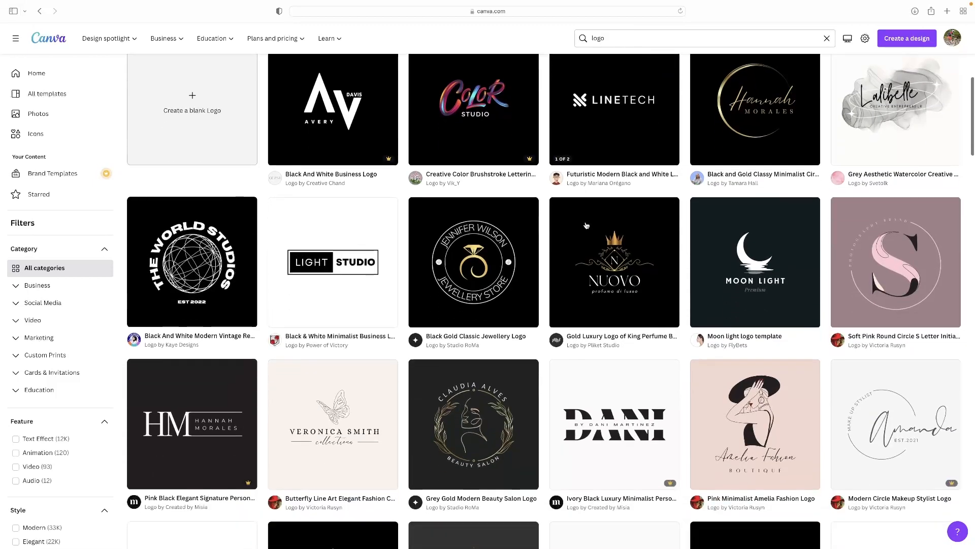
{"action": "scroll", "coordinate": [587, 224], "scroll_direction": "up", "scroll_amount": 15}
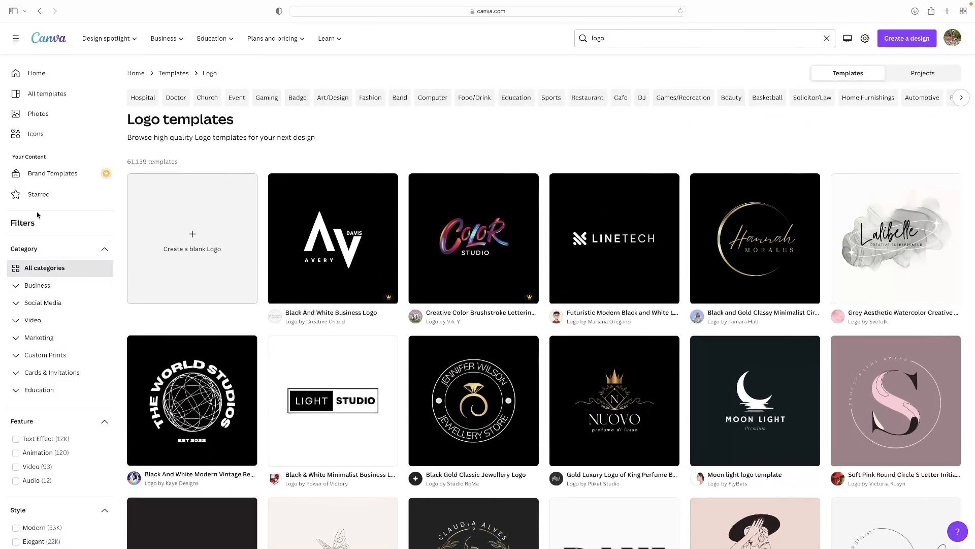
{"action": "scroll", "coordinate": [136, 318], "scroll_direction": "down", "scroll_amount": 3}
{"action": "scroll", "coordinate": [778, 344], "scroll_direction": "down", "scroll_amount": 12}
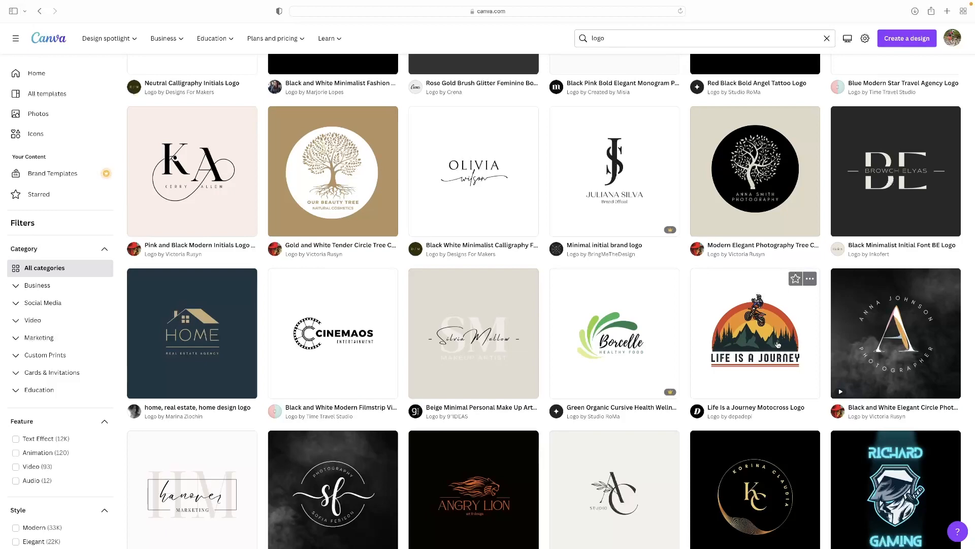
{"action": "scroll", "coordinate": [526, 262], "scroll_direction": "down", "scroll_amount": 15}
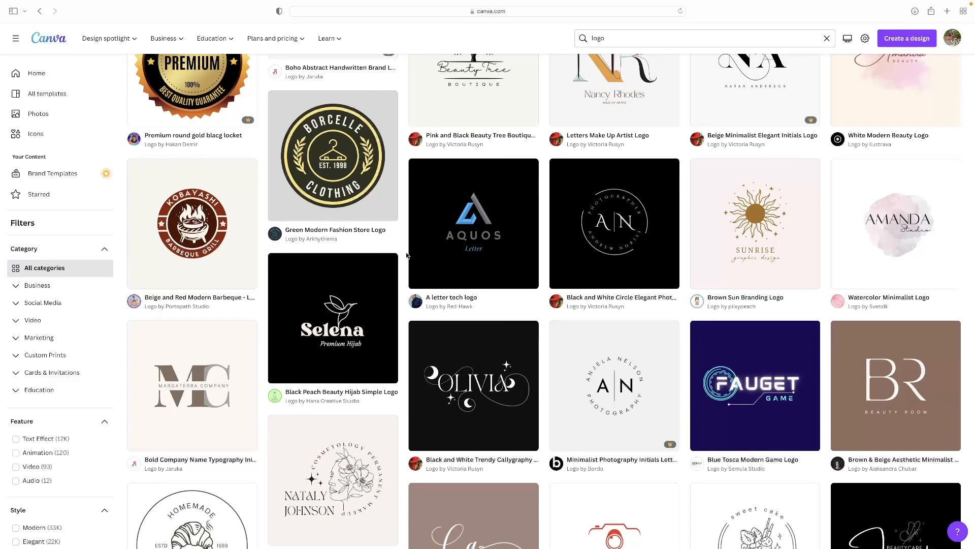
{"action": "left_click", "coordinate": [214, 261]}
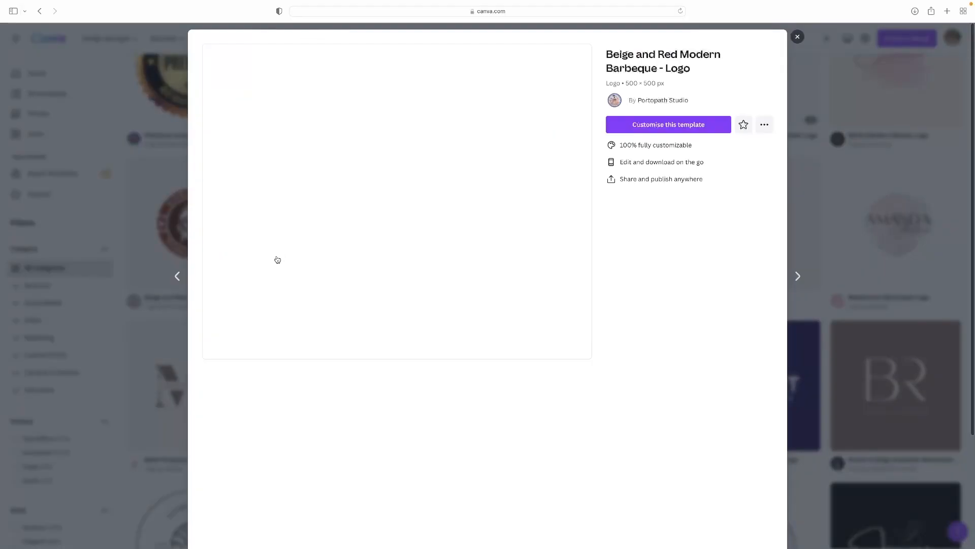
{"action": "left_click", "coordinate": [667, 126]}
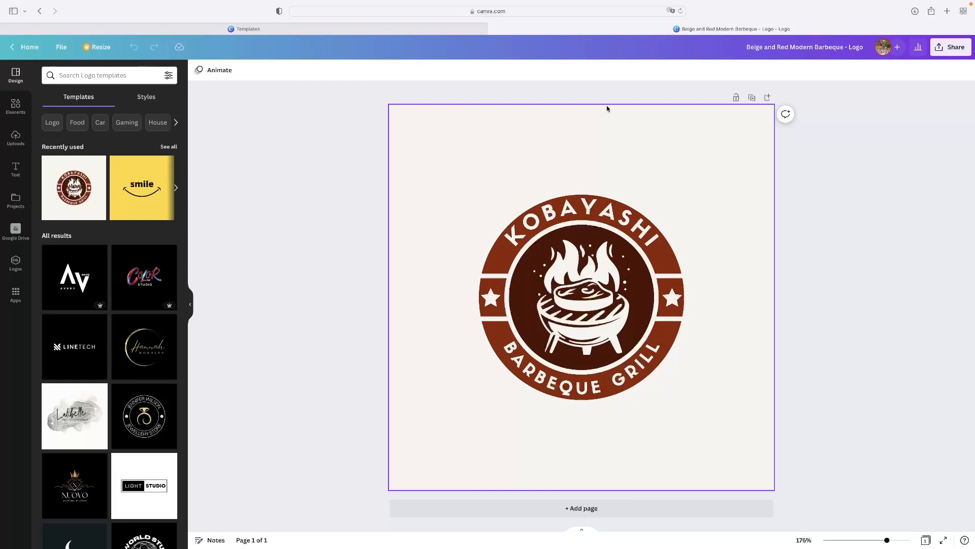
Step: Place the yellow dog graphic from the Folksy Christmas Elements collection on the logo page and delete it
{"action": "left_click", "coordinate": [597, 224]}
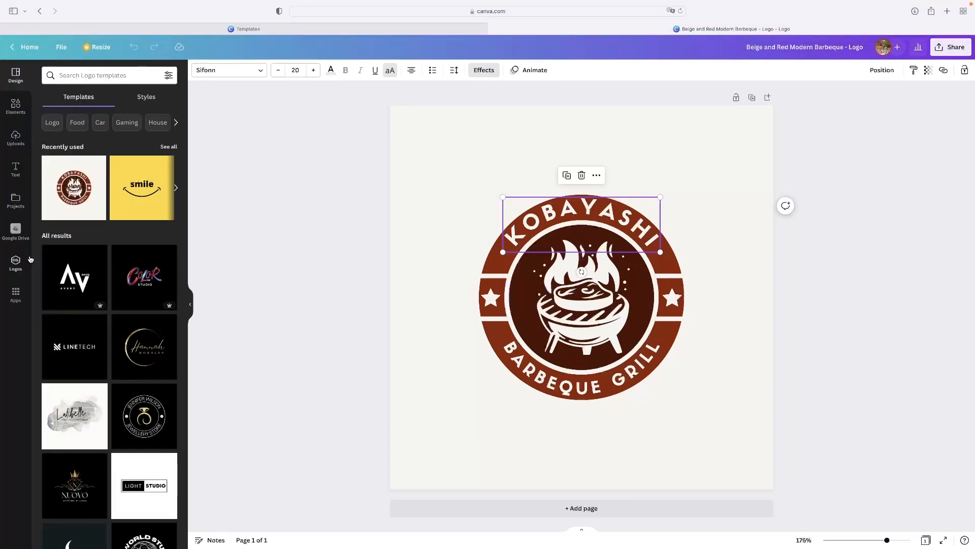
{"action": "left_click", "coordinate": [14, 105]}
{"action": "scroll", "coordinate": [78, 186], "scroll_direction": "down", "scroll_amount": 5}
{"action": "scroll", "coordinate": [78, 186], "scroll_direction": "down", "scroll_amount": 15}
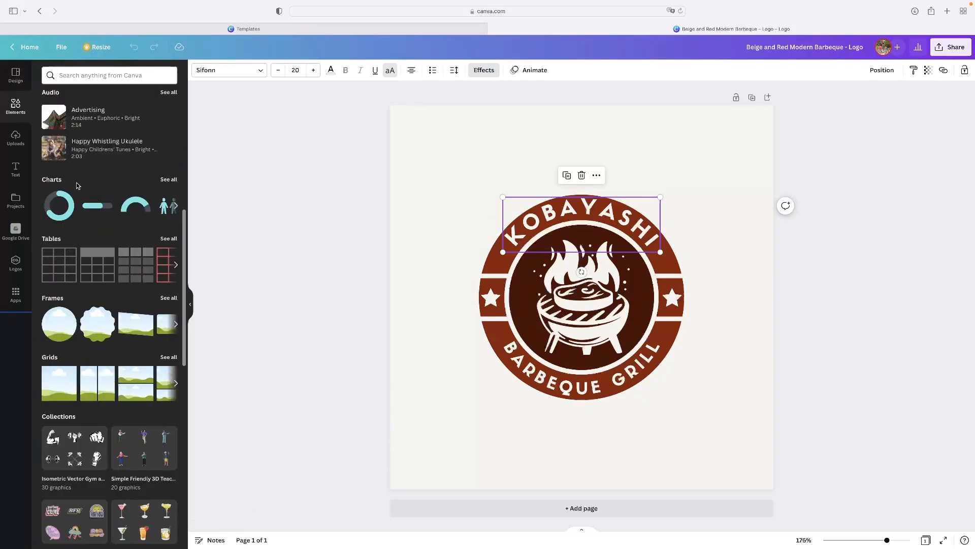
{"action": "left_click", "coordinate": [152, 317]}
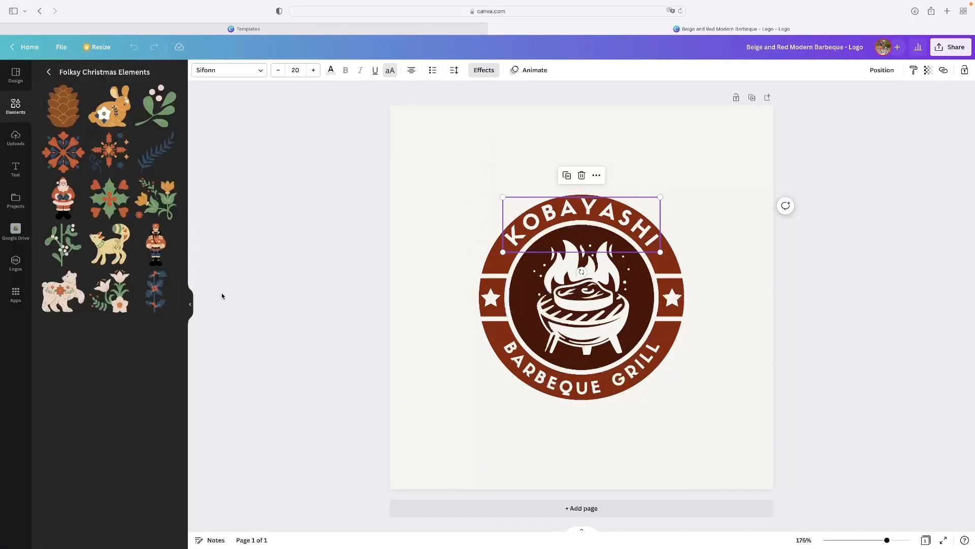
{"action": "left_click_drag", "start_coordinate": [108, 249], "coordinate": [434, 177]}
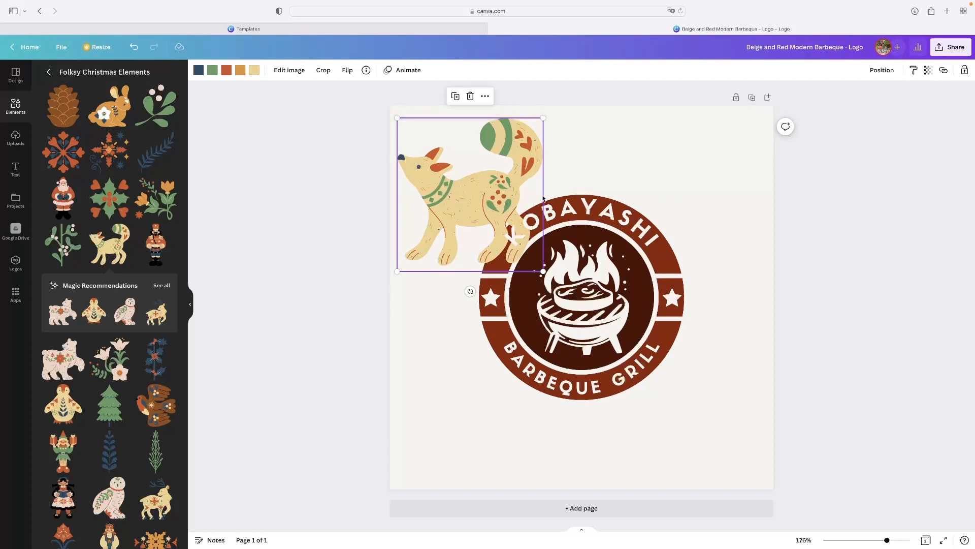
{"action": "left_click", "coordinate": [471, 96]}
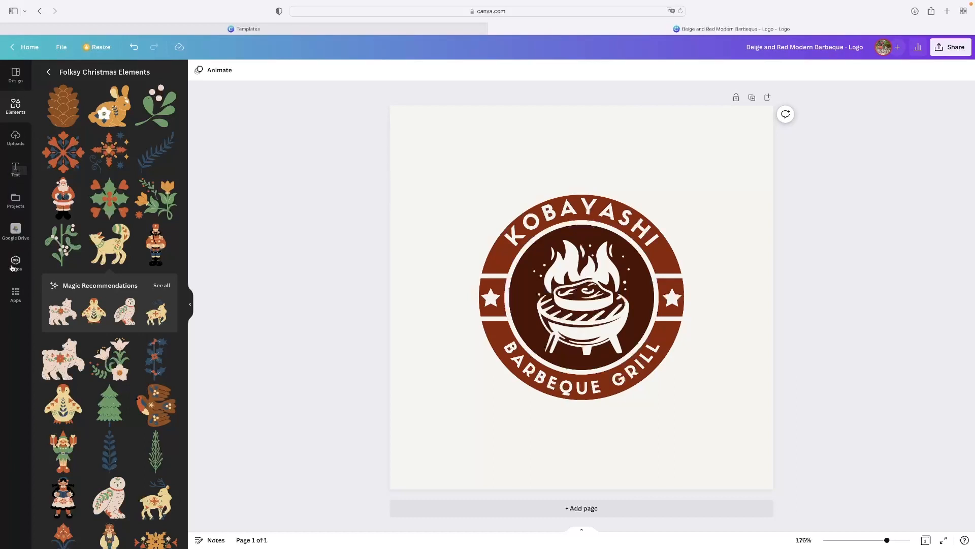
Step: Replace the curved name along the badge's upper arc with "TEXT"
{"action": "left_click", "coordinate": [554, 170]}
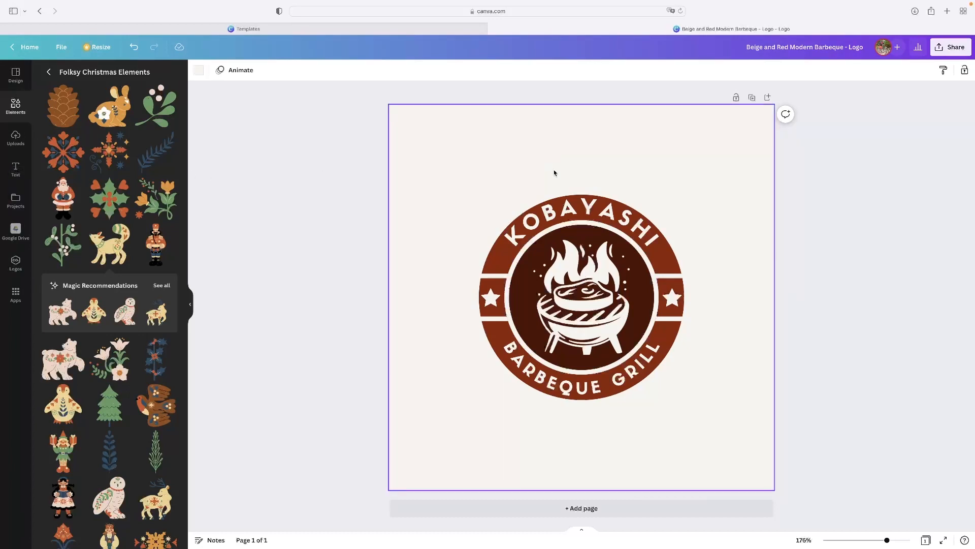
{"action": "double_click", "coordinate": [598, 217]}
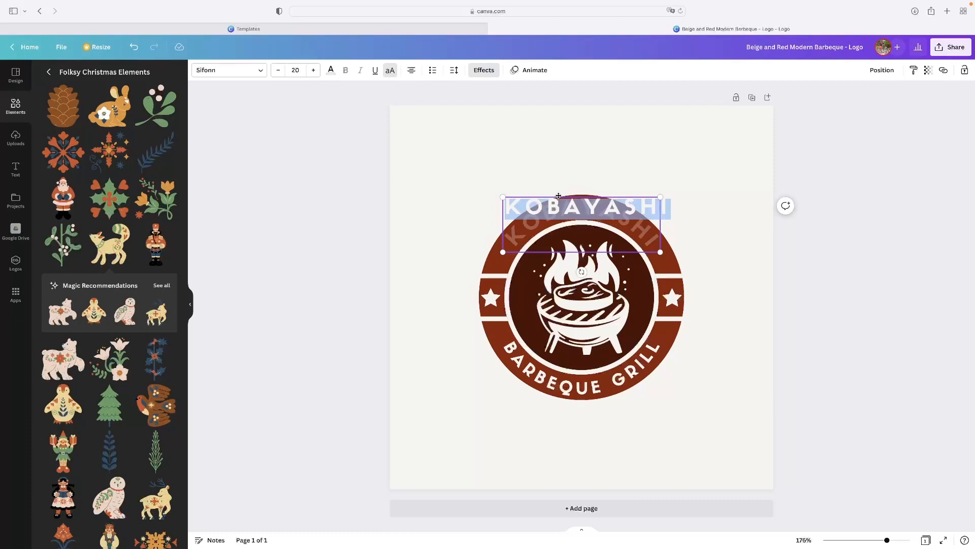
{"action": "type", "text": "TEXT"}
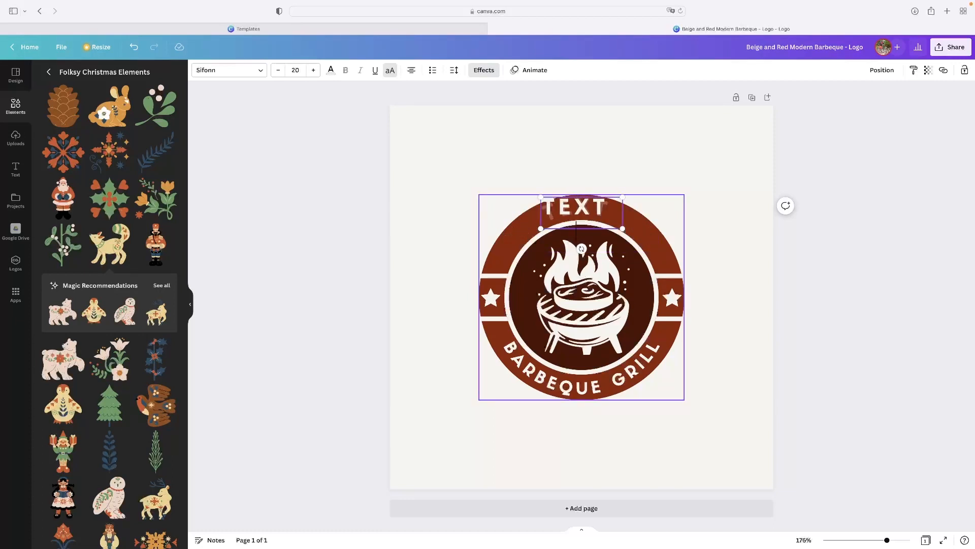
{"action": "left_click", "coordinate": [638, 120]}
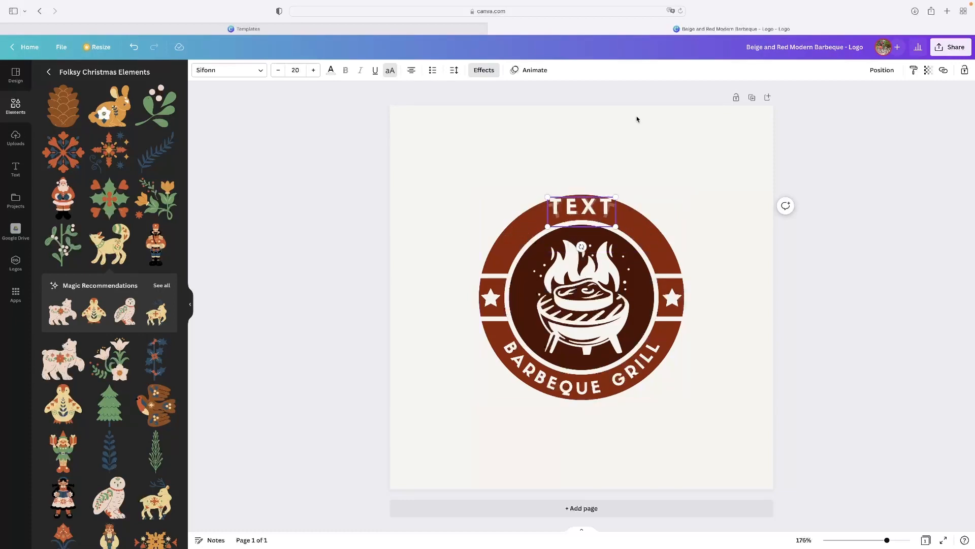
{"action": "left_click", "coordinate": [639, 145]}
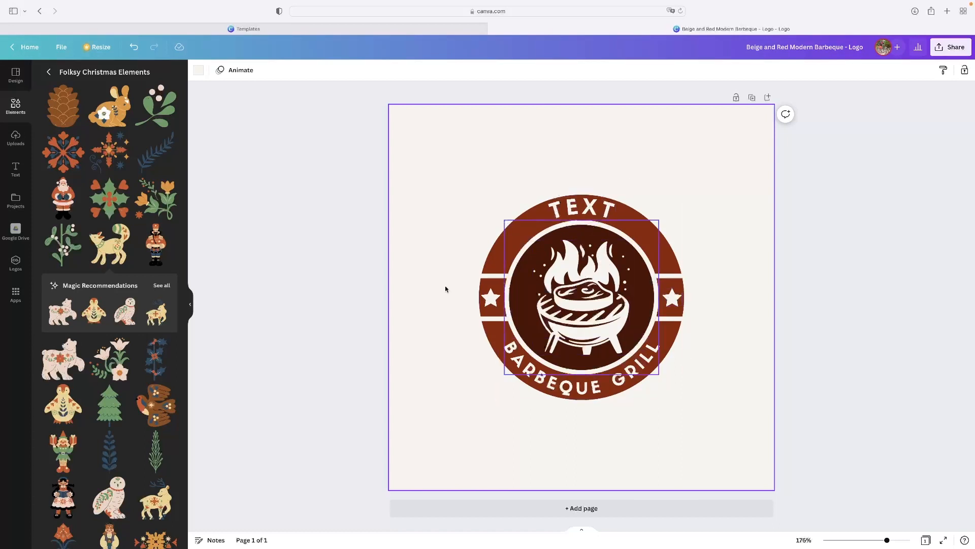
Step: Delete both white stars from the sides of the badge ring
{"action": "left_click", "coordinate": [493, 303]}
{"action": "left_click_drag", "start_coordinate": [501, 289], "coordinate": [541, 249]}
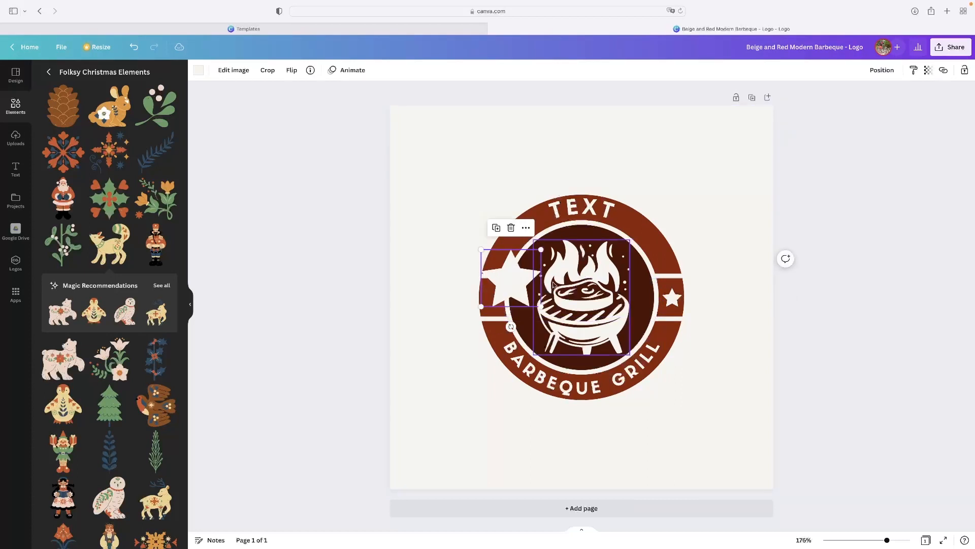
{"action": "left_click", "coordinate": [511, 227]}
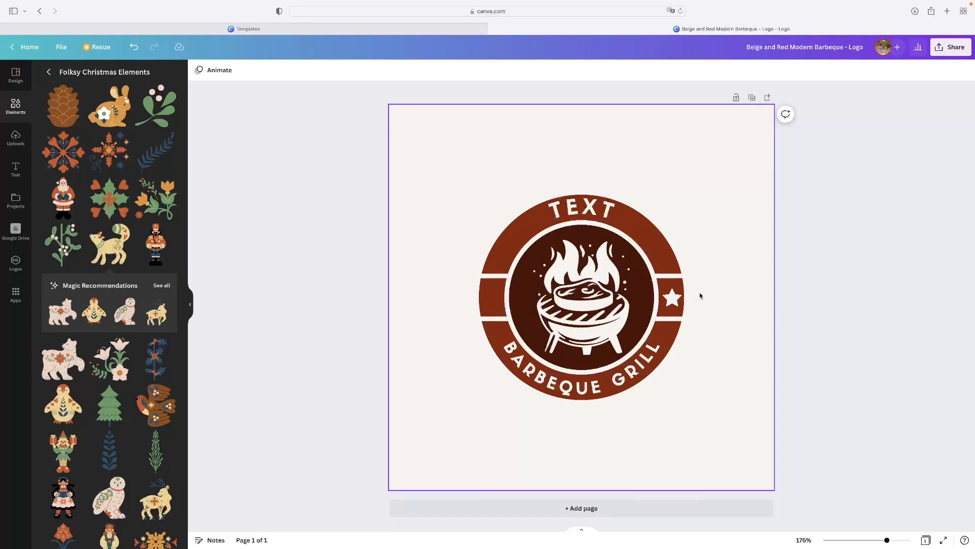
{"action": "left_click", "coordinate": [671, 300]}
{"action": "left_click", "coordinate": [672, 270]}
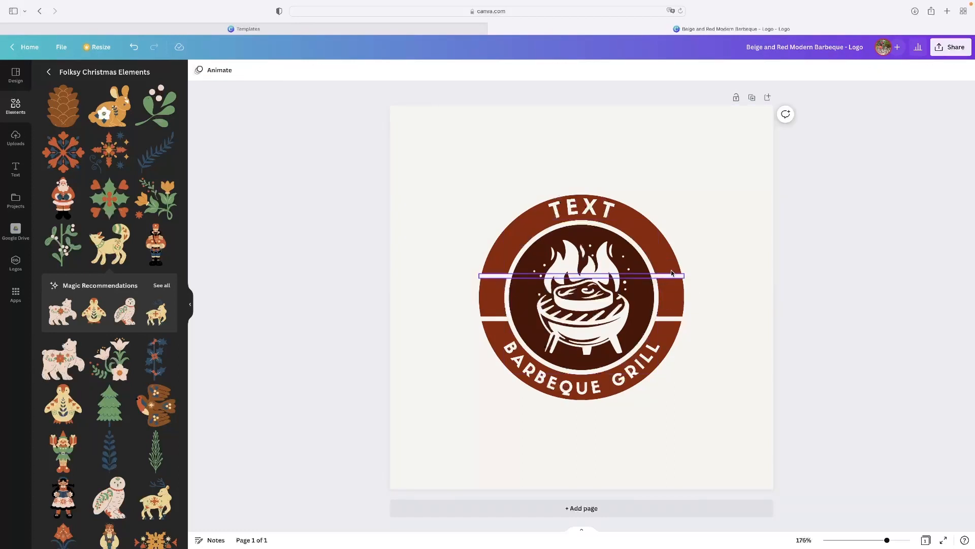
{"action": "left_click", "coordinate": [733, 182]}
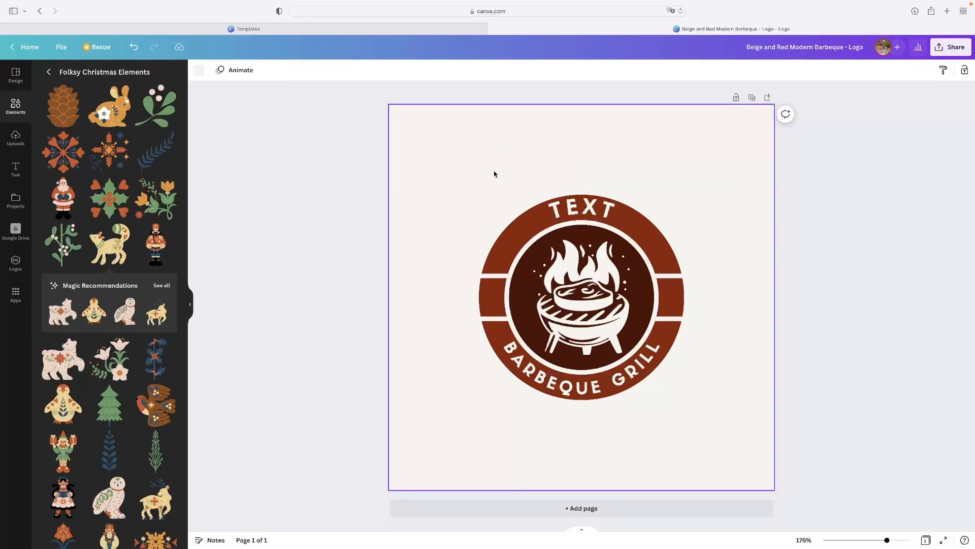
Step: Try purple and black page backgrounds, and settle on the reddish-brown document colour of the badge ring
{"action": "left_click", "coordinate": [198, 70]}
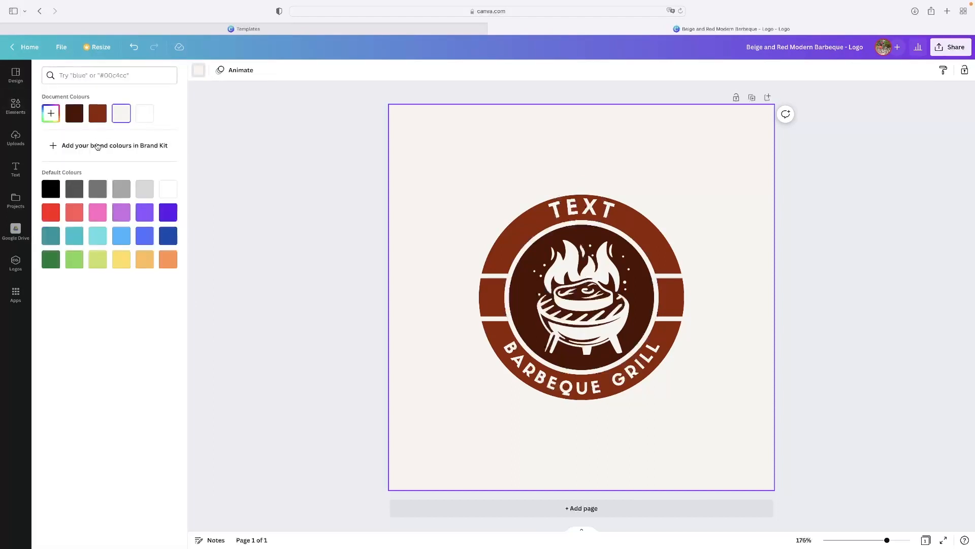
{"action": "left_click", "coordinate": [144, 211]}
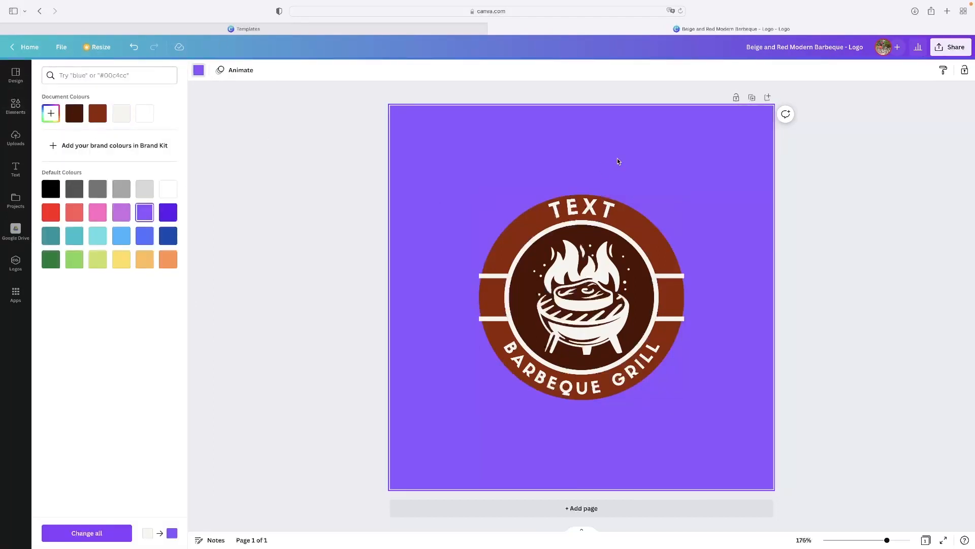
{"action": "left_click", "coordinate": [54, 187]}
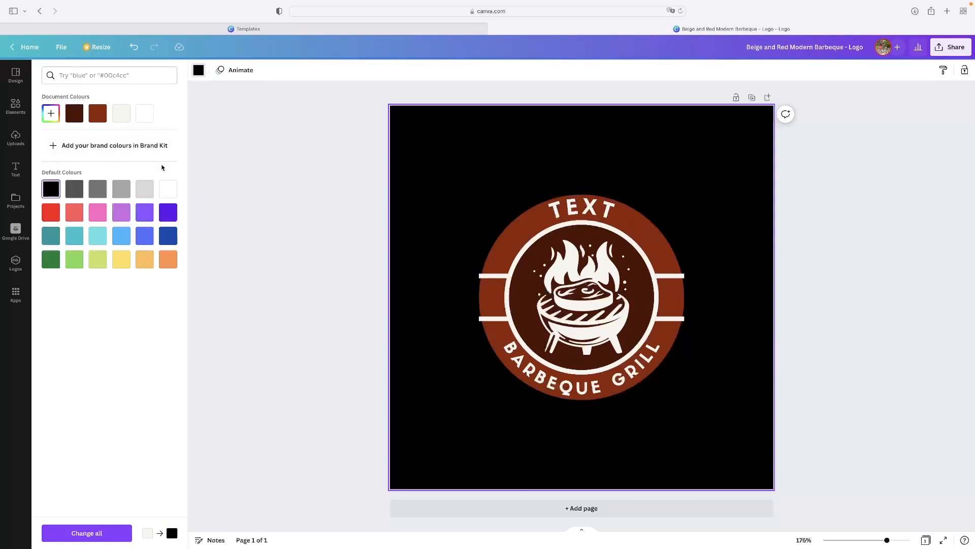
{"action": "left_click", "coordinate": [97, 113]}
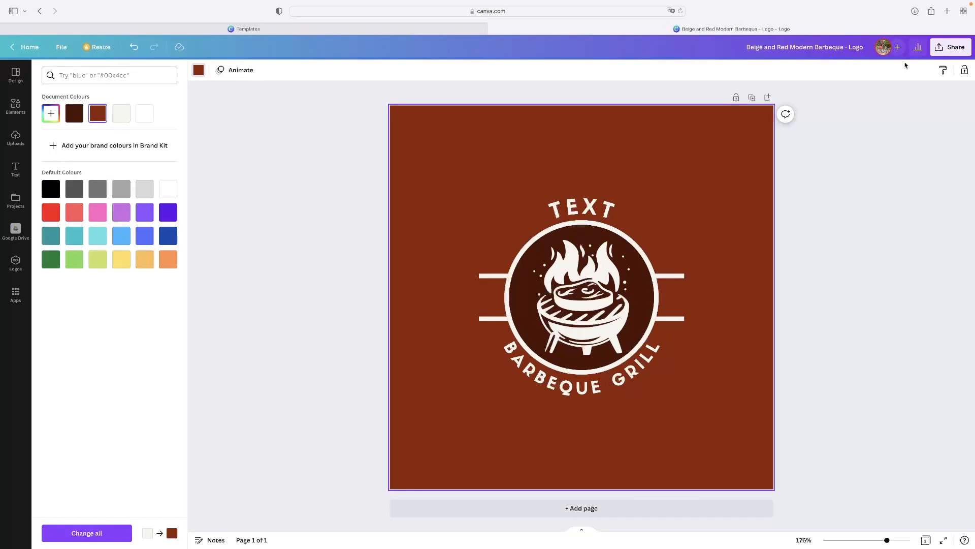
Step: Download the logo design with PNG as the file type
{"action": "left_click", "coordinate": [949, 47]}
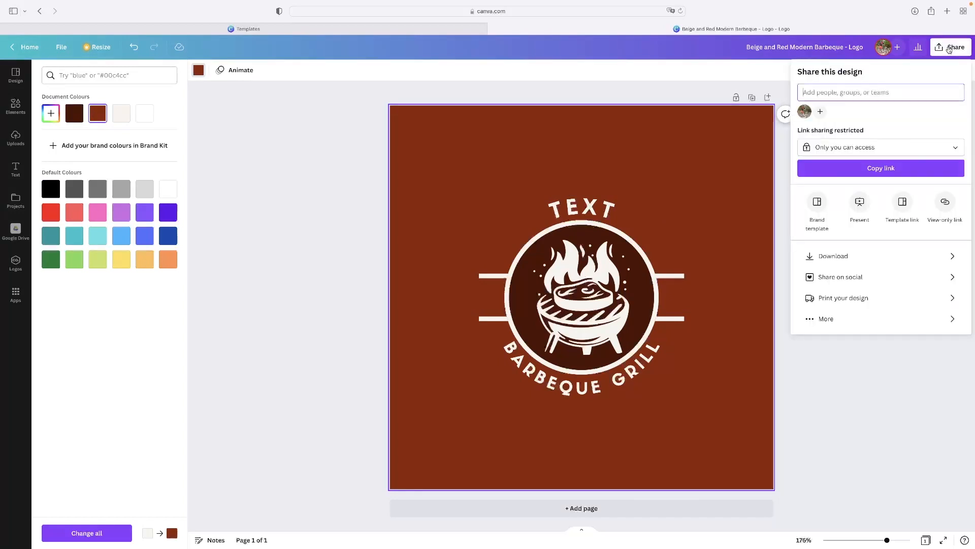
{"action": "left_click", "coordinate": [876, 256]}
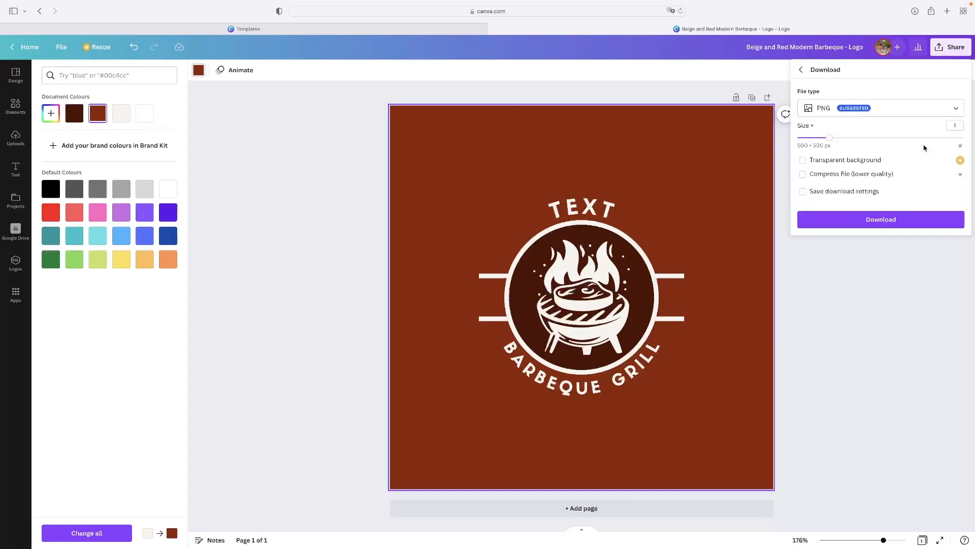
{"action": "left_click", "coordinate": [841, 112]}
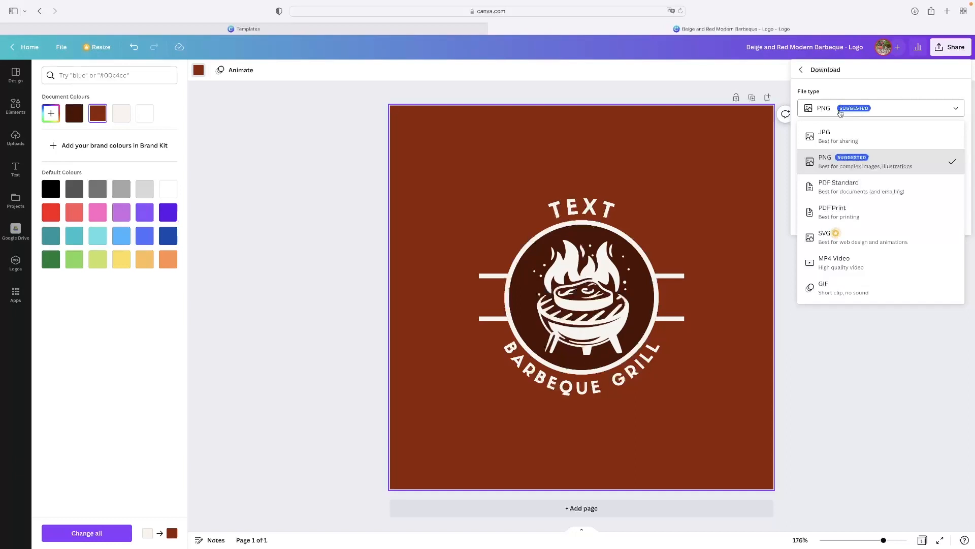
{"action": "left_click", "coordinate": [840, 161]}
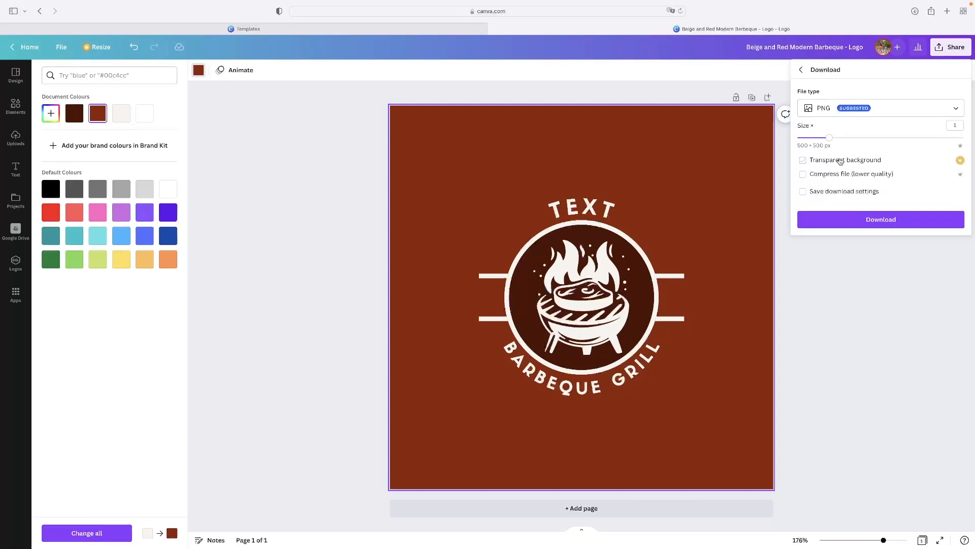
{"action": "left_click", "coordinate": [891, 224]}
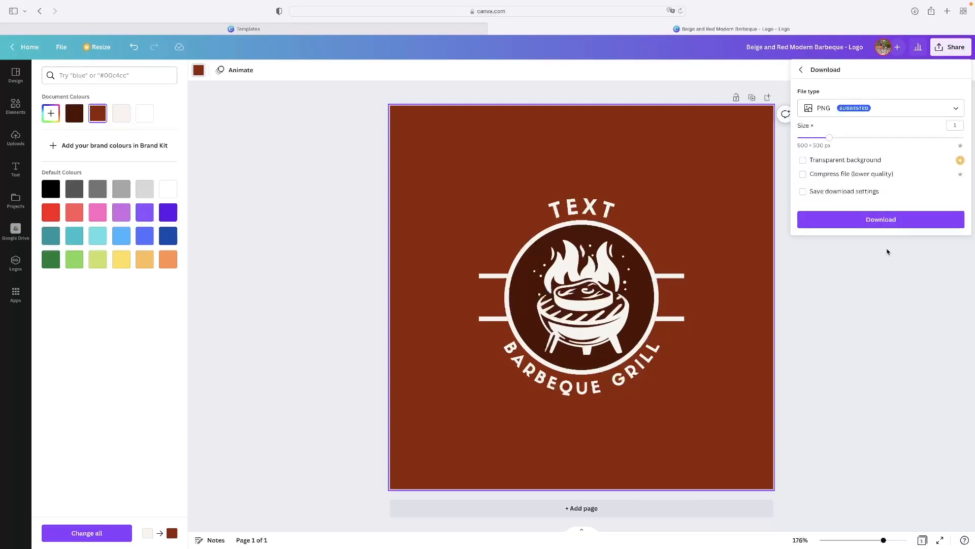